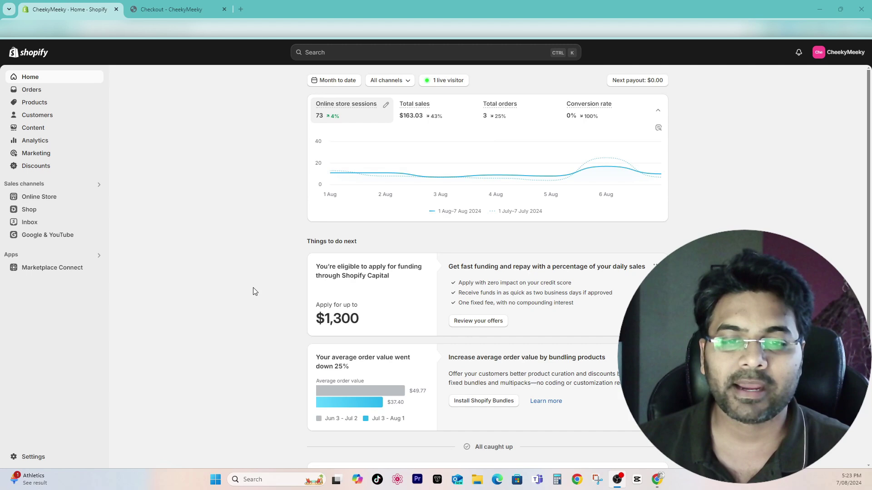
- Go to Shipping and delivery settings and start Pickup in store setup, showing the Dingley Village location
click(40, 454)
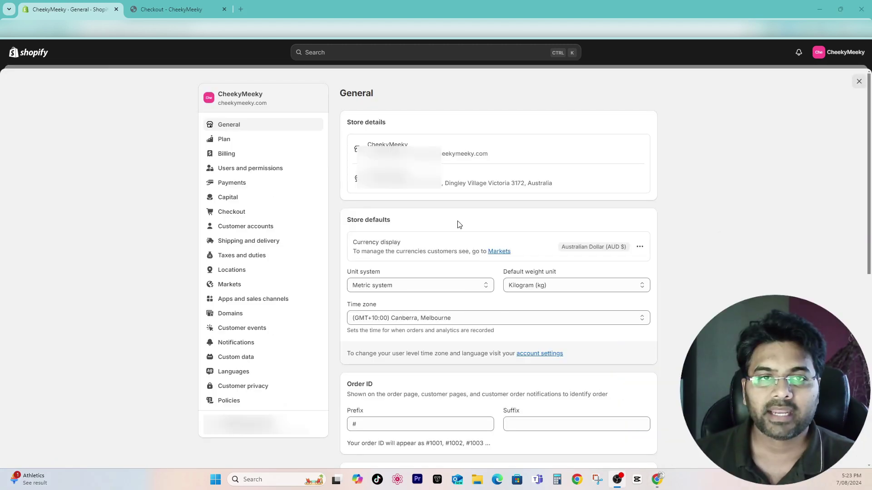
click(241, 246)
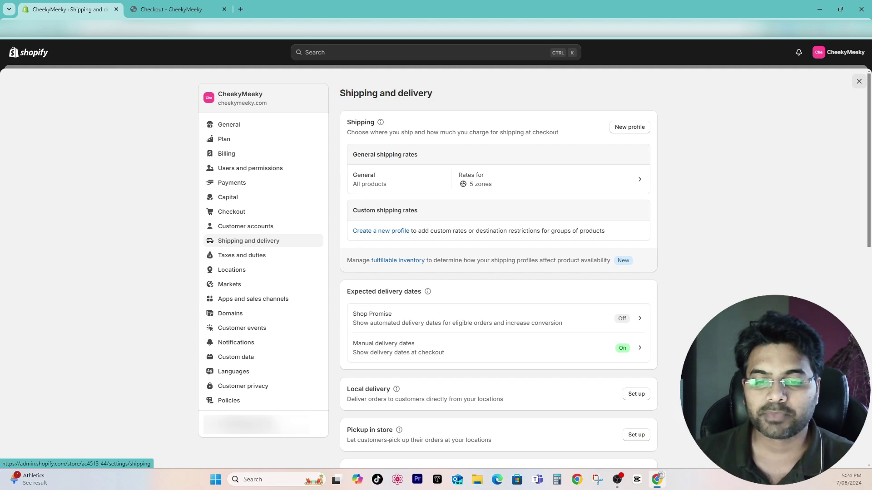
click(636, 435)
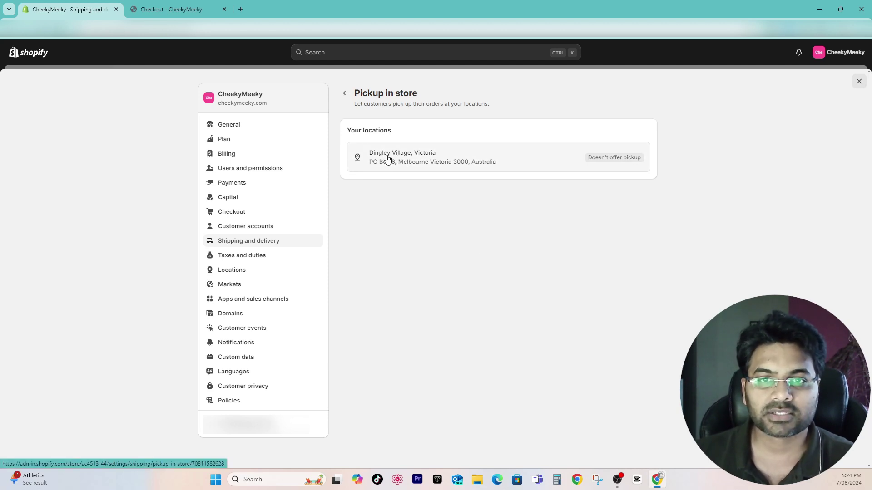
- Enable in-store pickup at Dingley Village, Victoria with 'Usually ready in 4 hours' and save
click(387, 159)
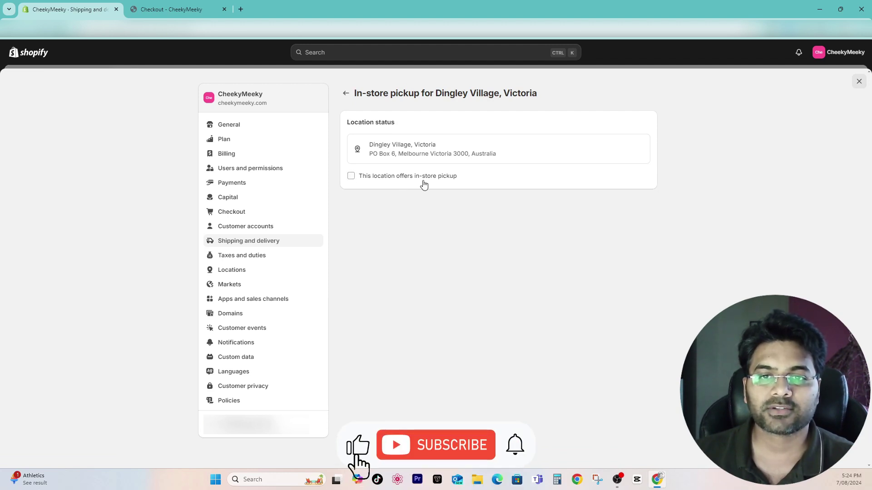
click(352, 176)
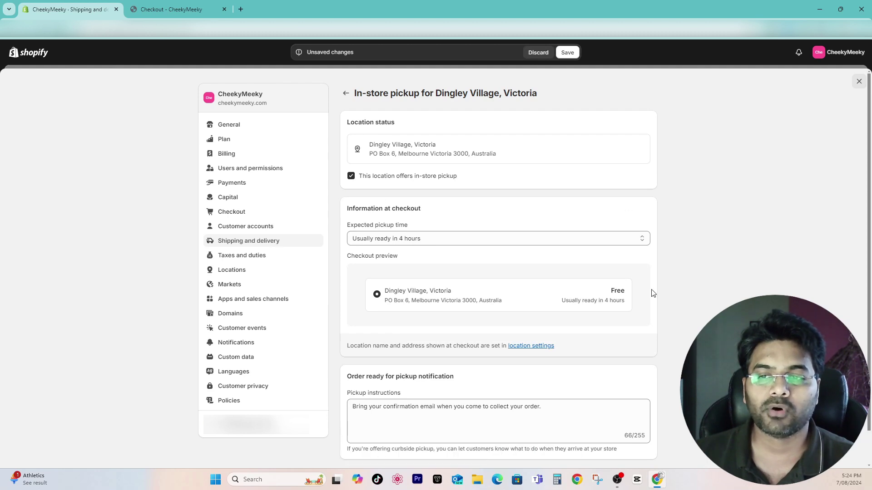
click(374, 243)
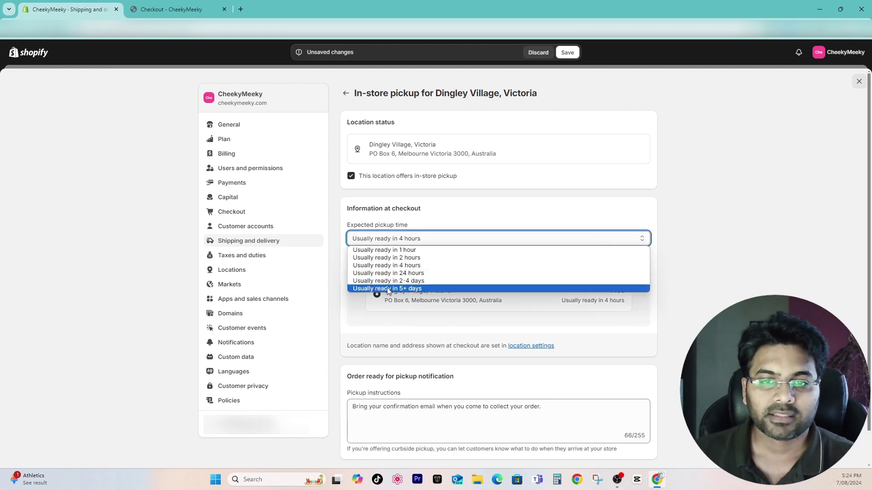
click(411, 268)
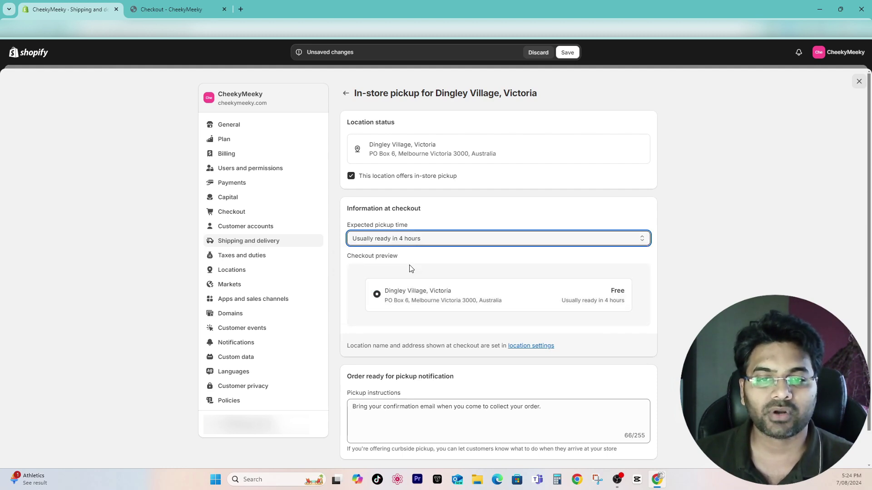
click(392, 244)
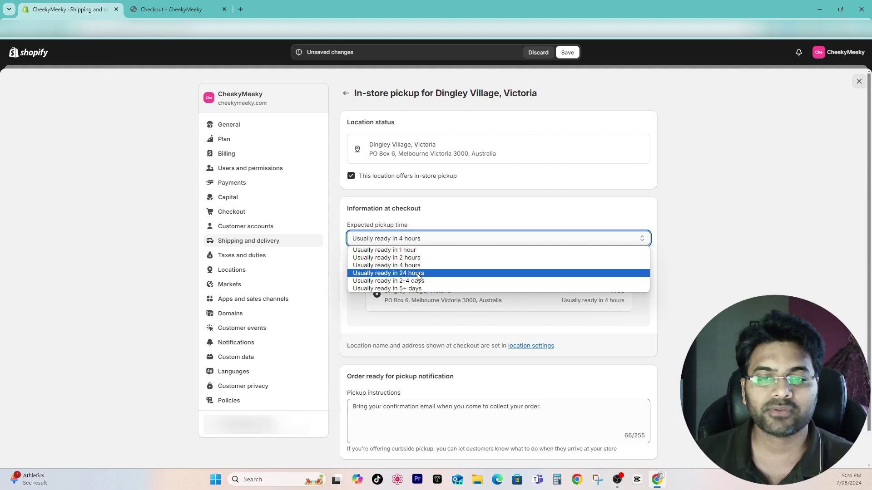
click(388, 268)
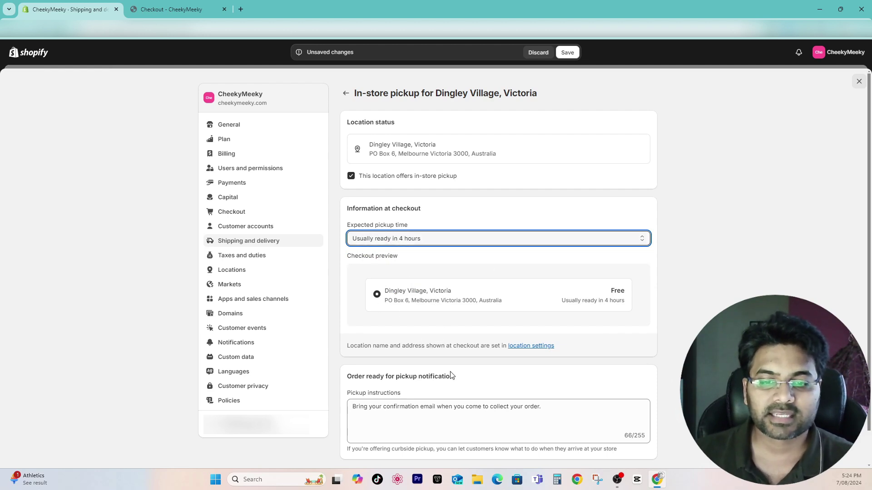
drag(353, 407, 545, 406)
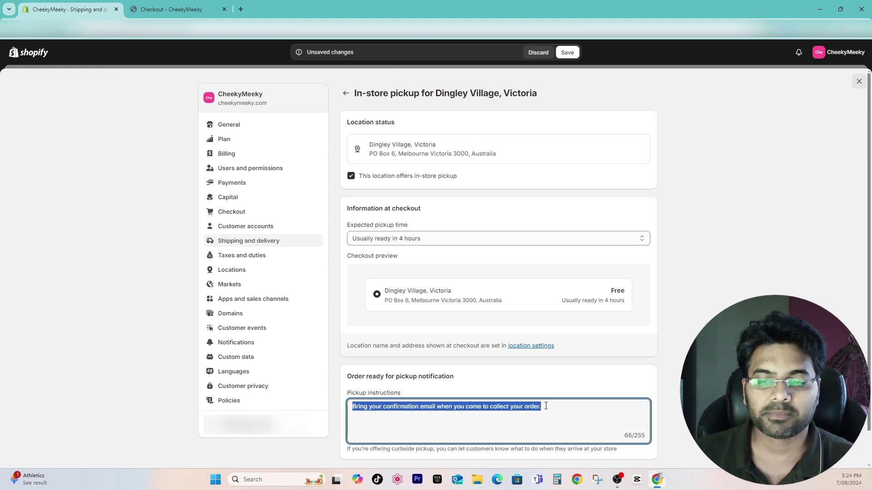
click(414, 408)
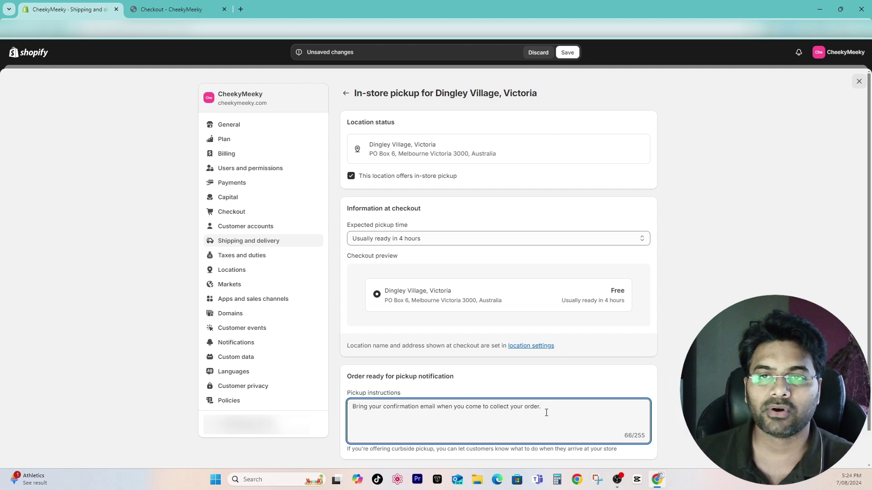
click(568, 53)
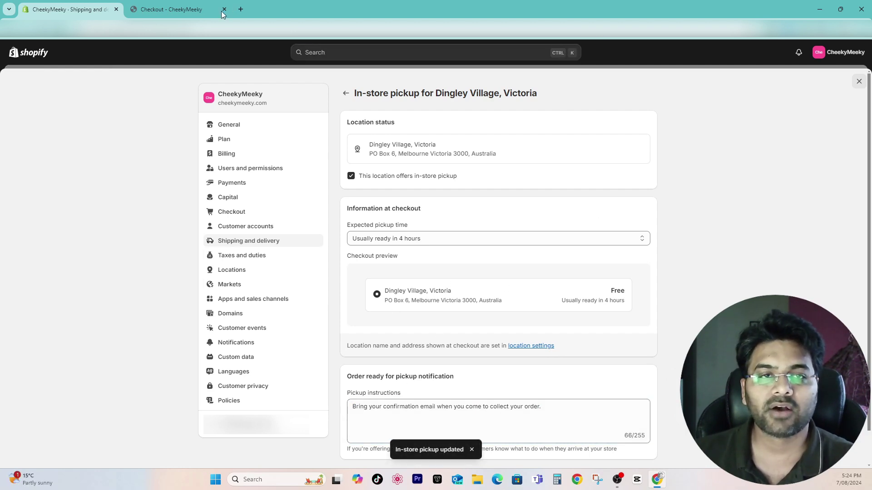
- Reload the checkout, select free Pickup in store at Dingley Village, and return to the admin
click(152, 10)
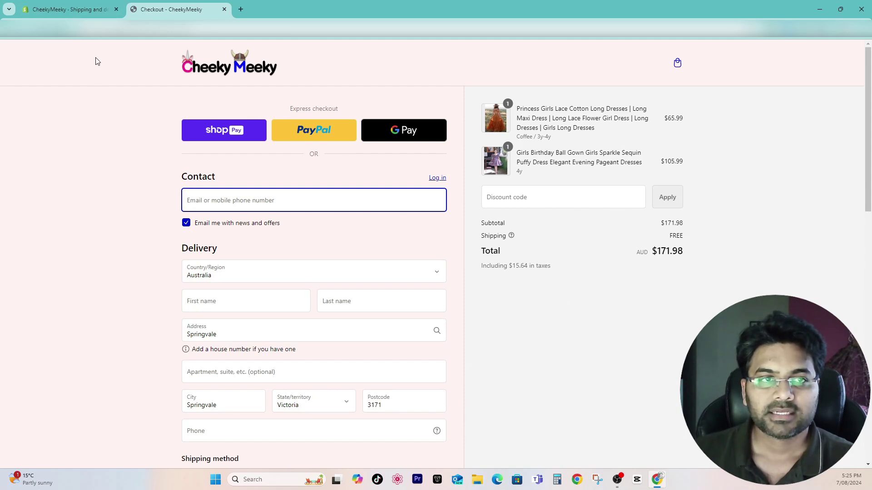
key(F5)
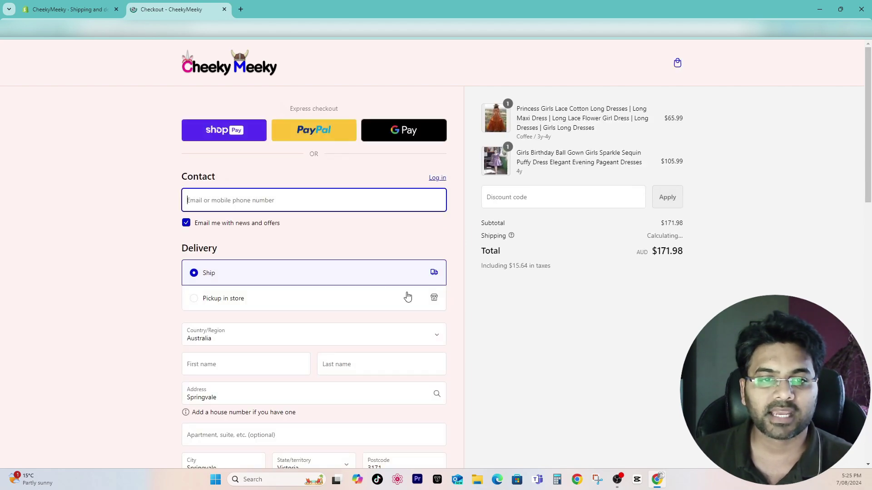
click(195, 299)
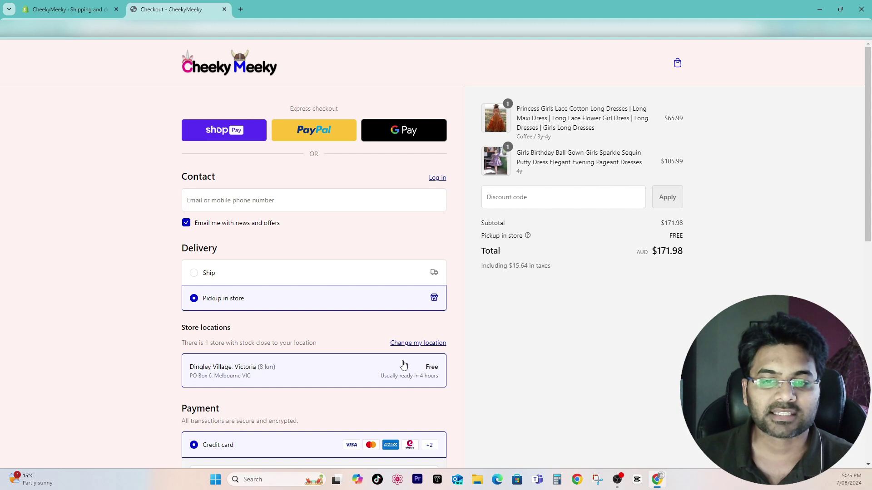
click(45, 10)
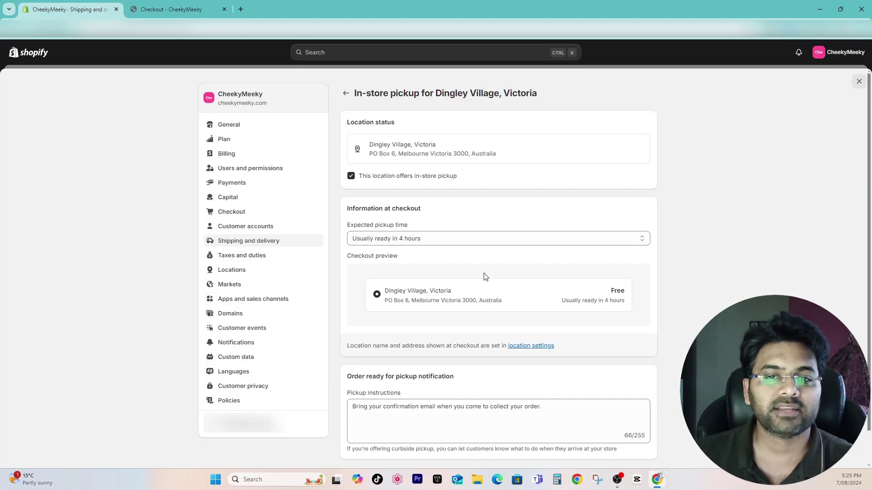
- Turn on local delivery for Dingley Village, keeping the 10 km delivery-radius zone at $25.00
click(345, 94)
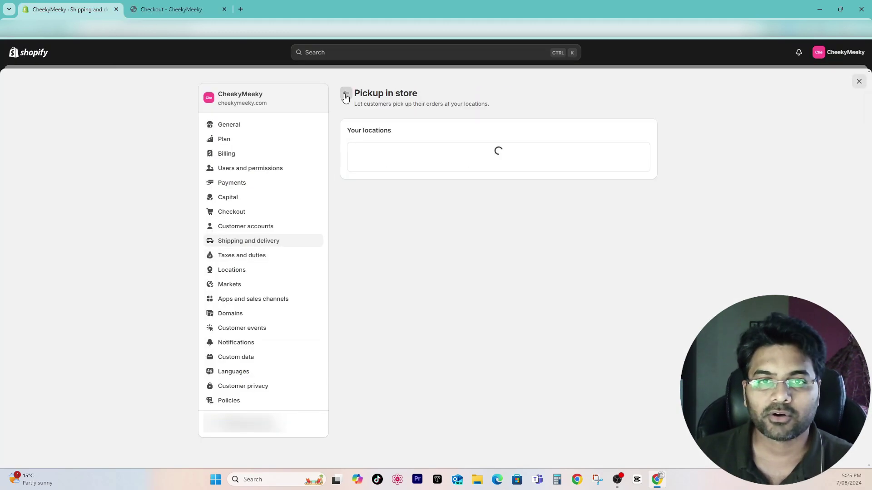
click(346, 94)
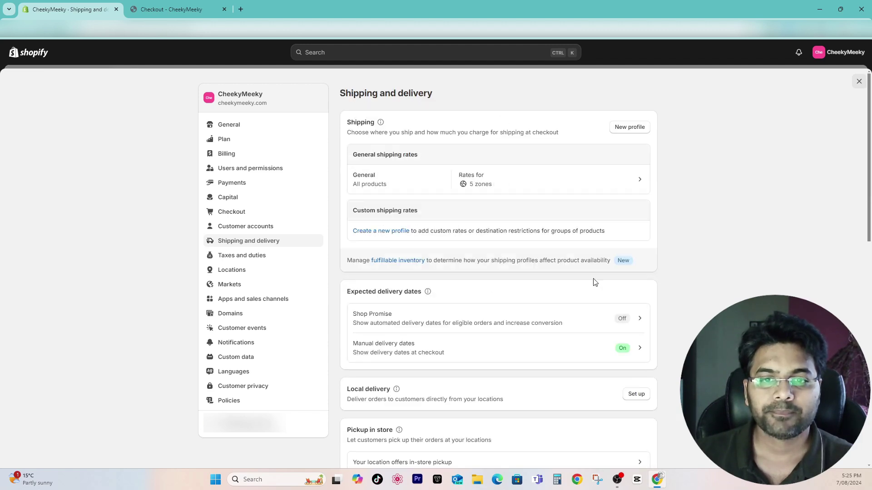
drag(350, 390, 384, 386)
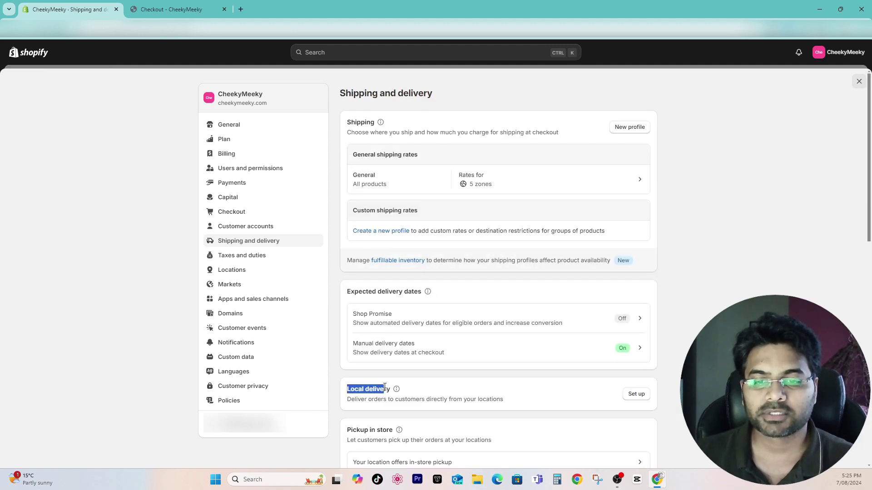
click(636, 394)
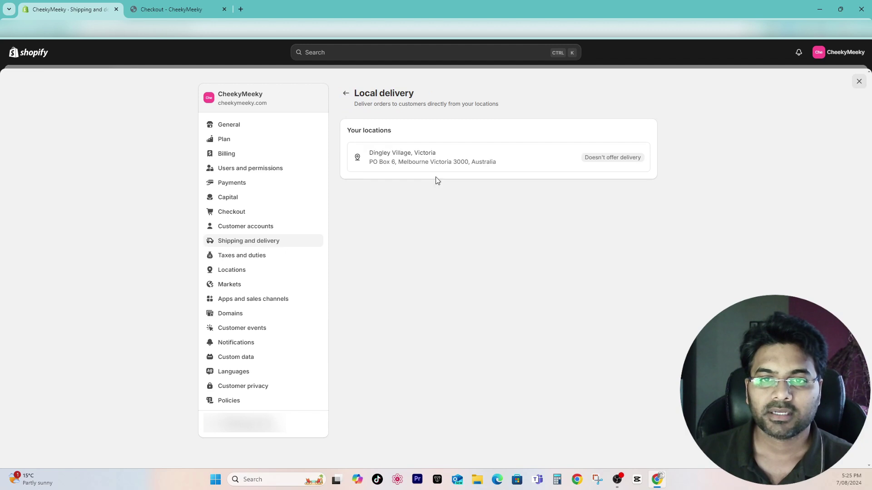
click(404, 149)
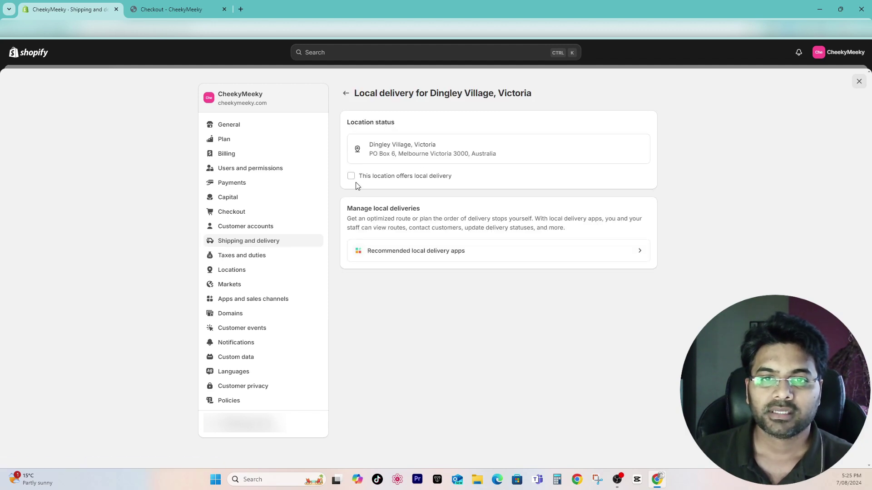
click(352, 177)
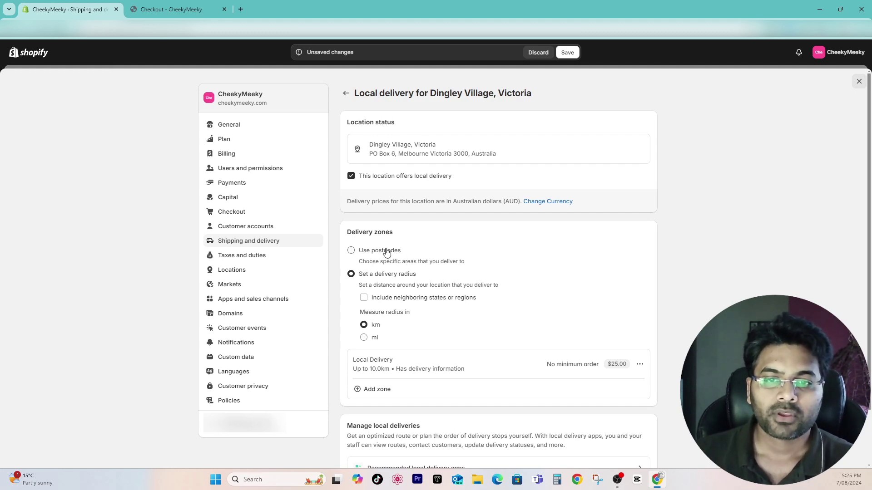
click(384, 251)
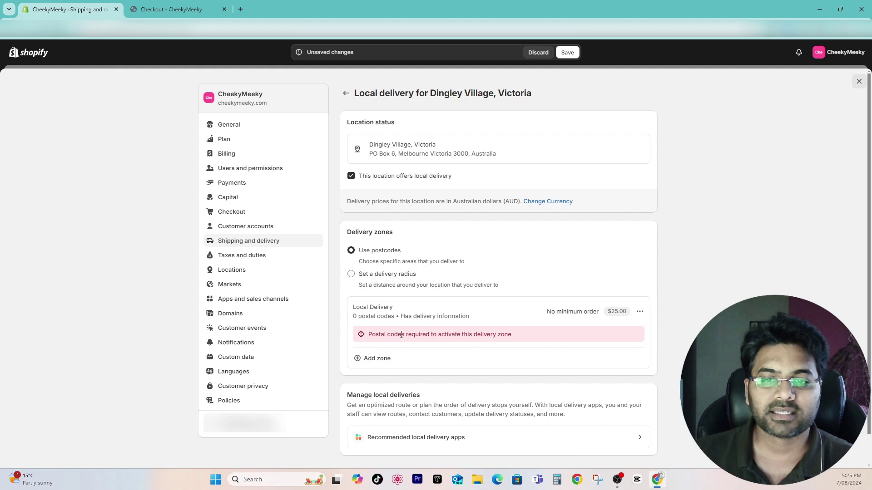
click(376, 275)
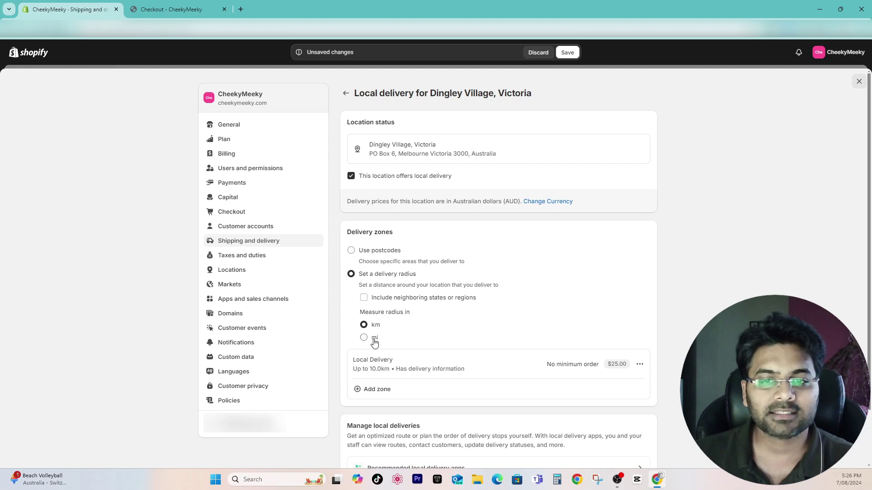
- Edit the Local Delivery zone and start a first conditional pricing tier with a 149.99 limit
click(639, 364)
click(635, 383)
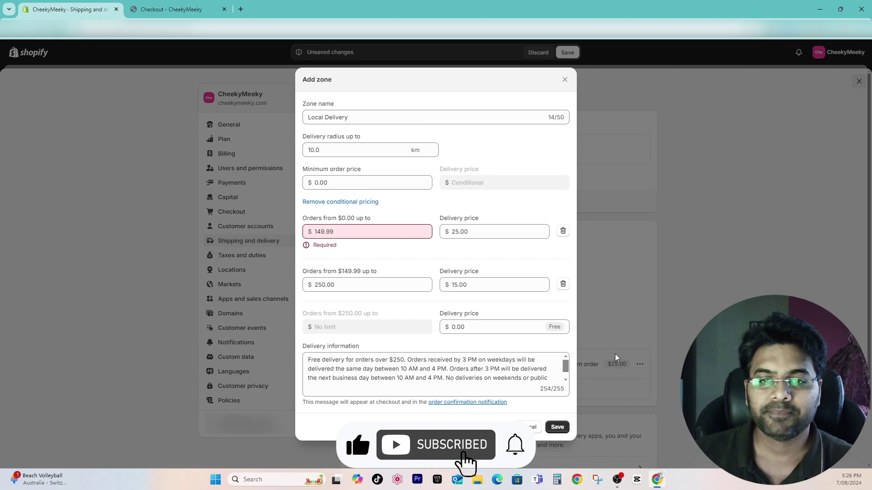
click(341, 197)
click(338, 267)
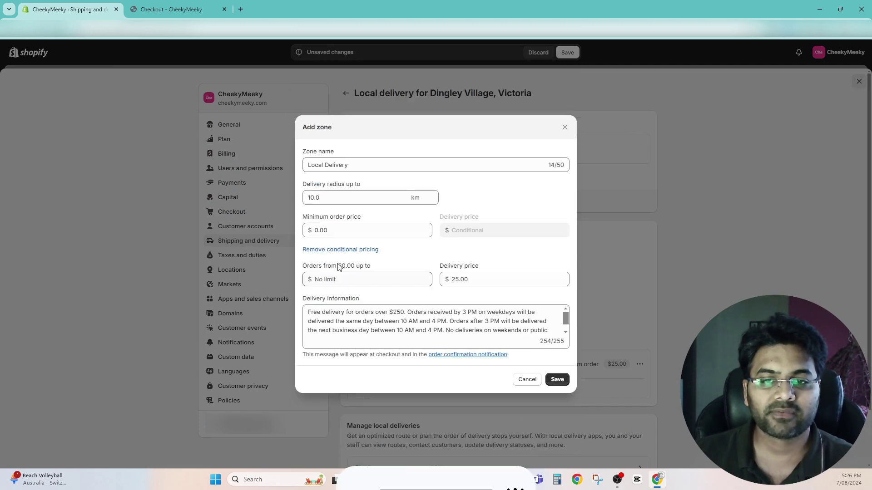
click(338, 281)
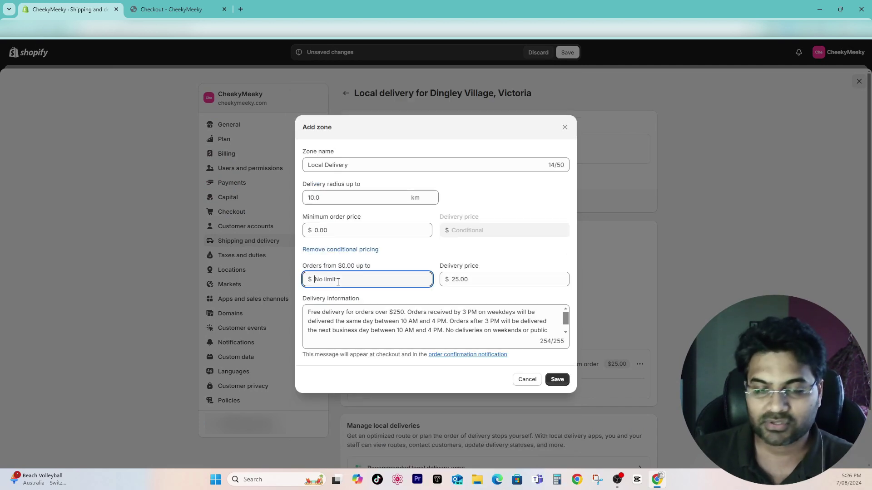
text(1)
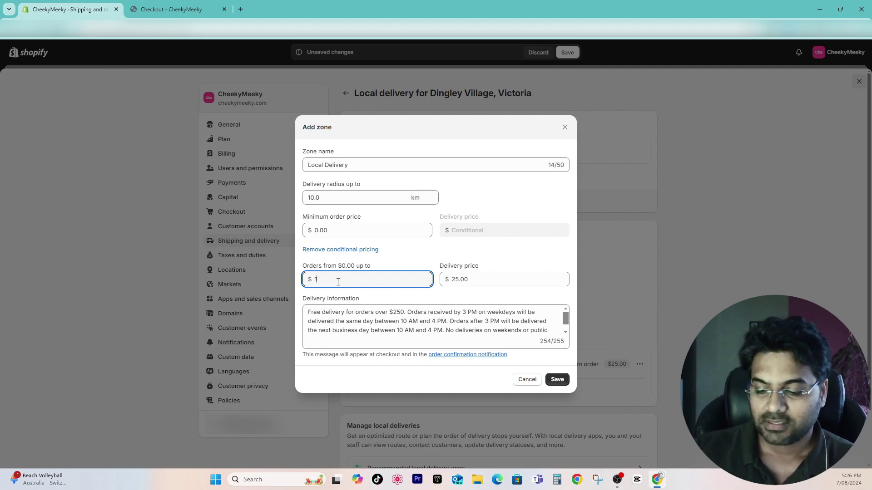
text(549.99)
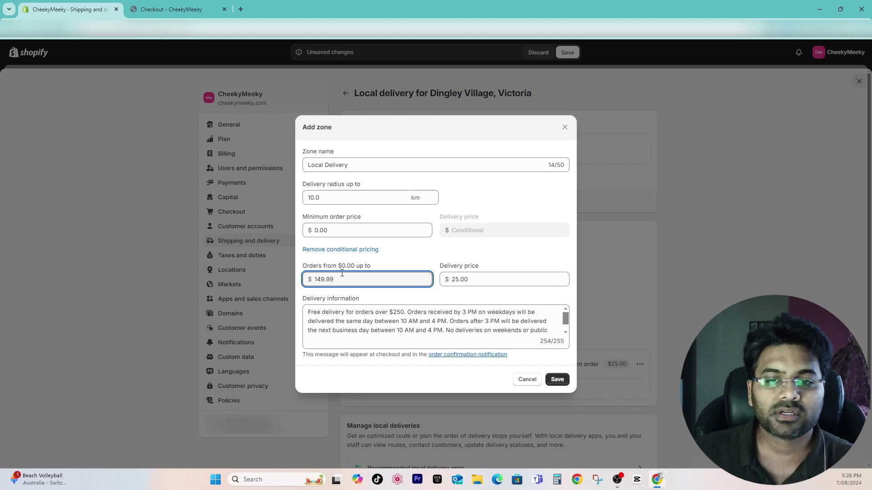
- Add a second pricing tier up to 249.99 with a $15.00 delivery price
click(485, 279)
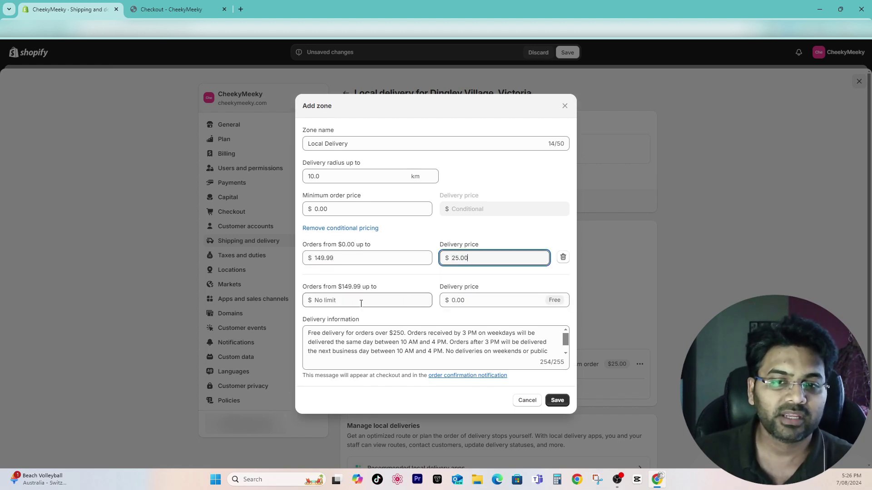
click(358, 299)
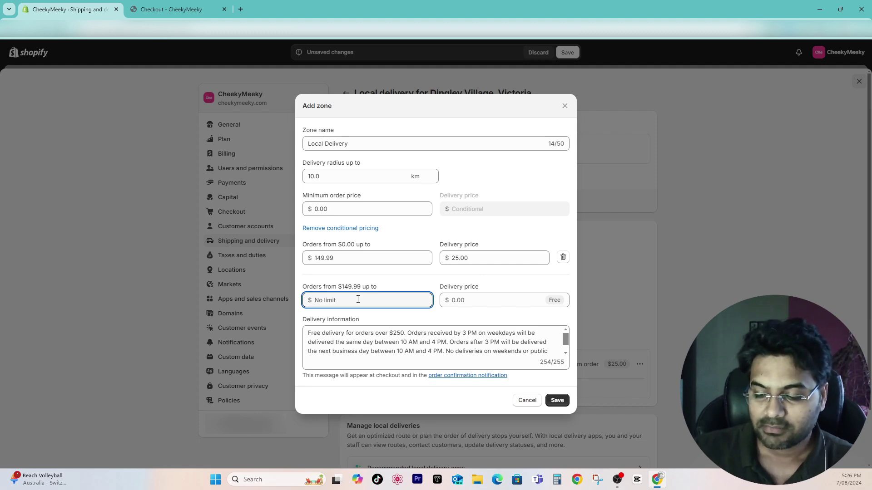
text(249)
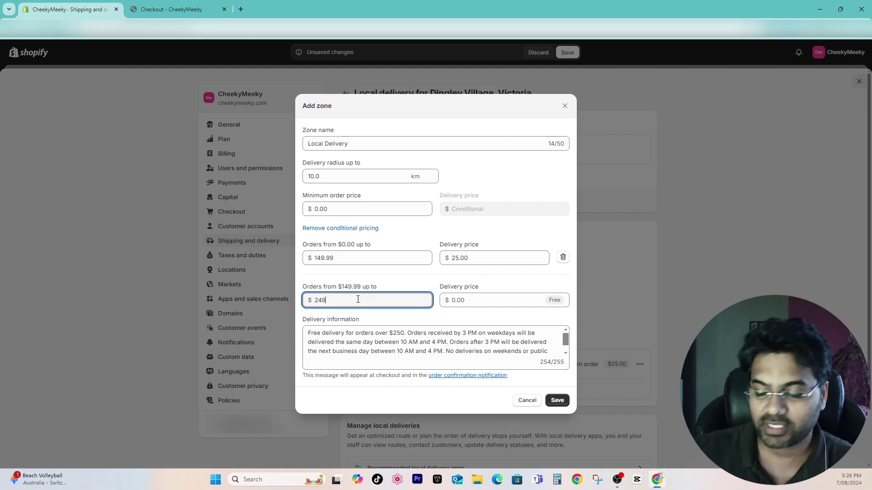
text(.99)
click(502, 302)
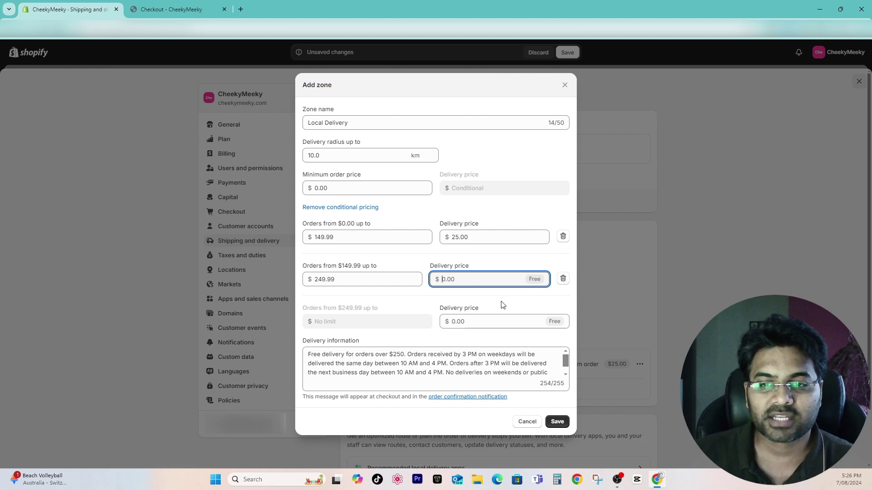
text(15)
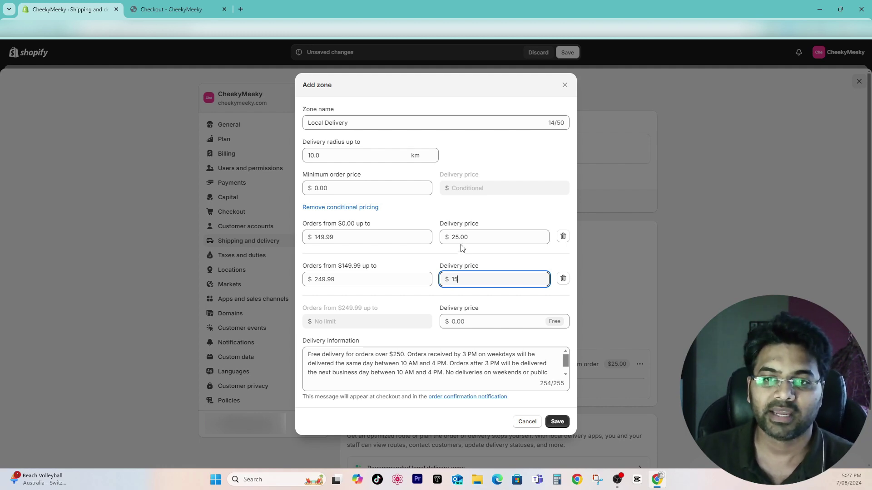
click(463, 239)
- Keep the first tier's price at $25.00 and save the zone's tiered pricing
click(478, 242)
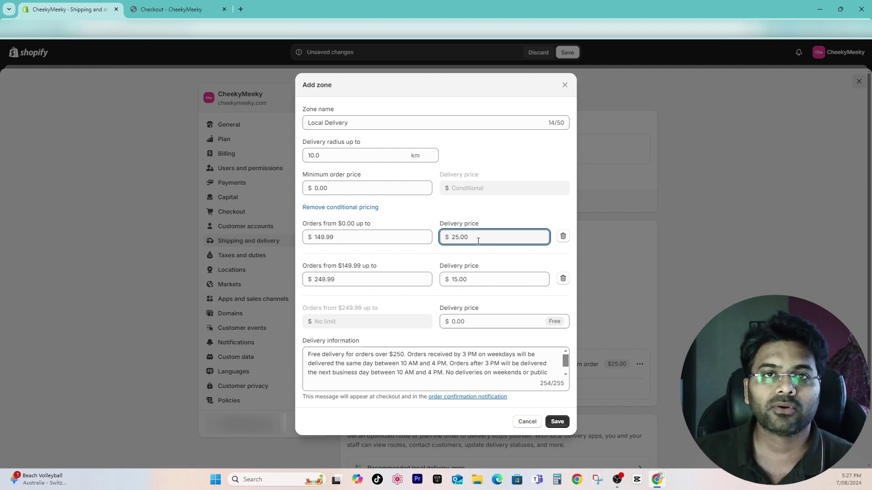
double_click(460, 237)
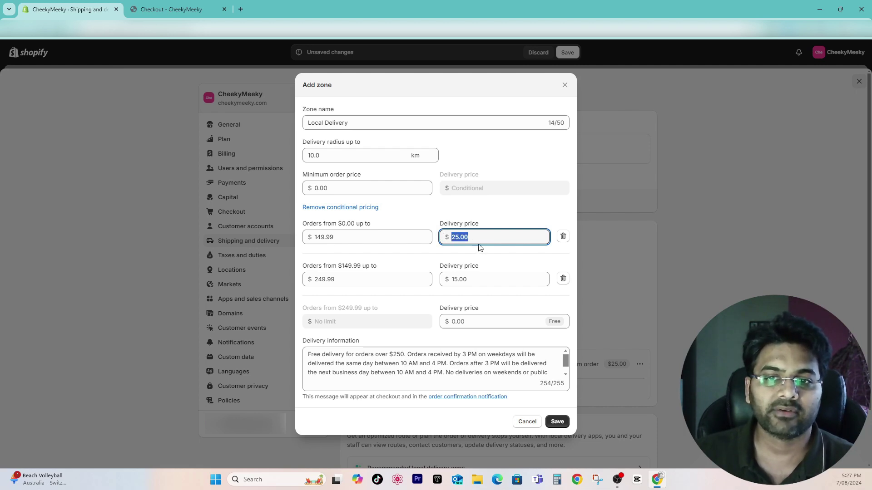
click(479, 245)
click(558, 422)
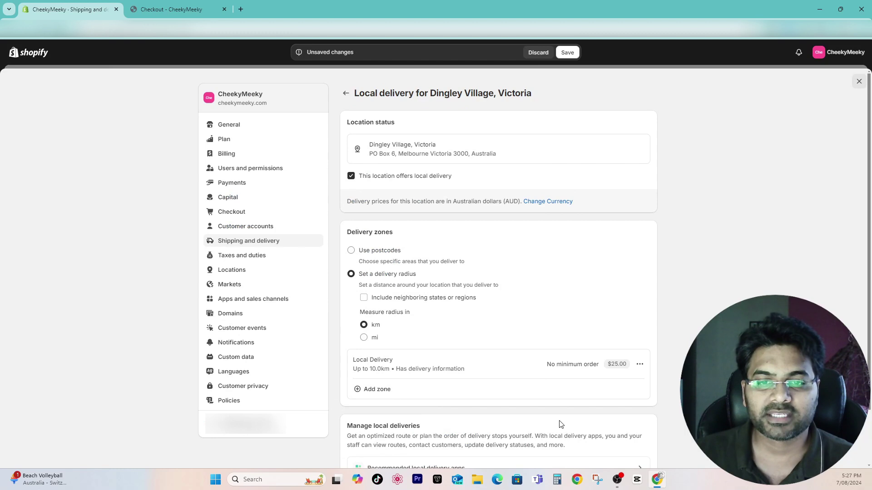
- Save the local delivery settings and reload the checkout page
click(569, 53)
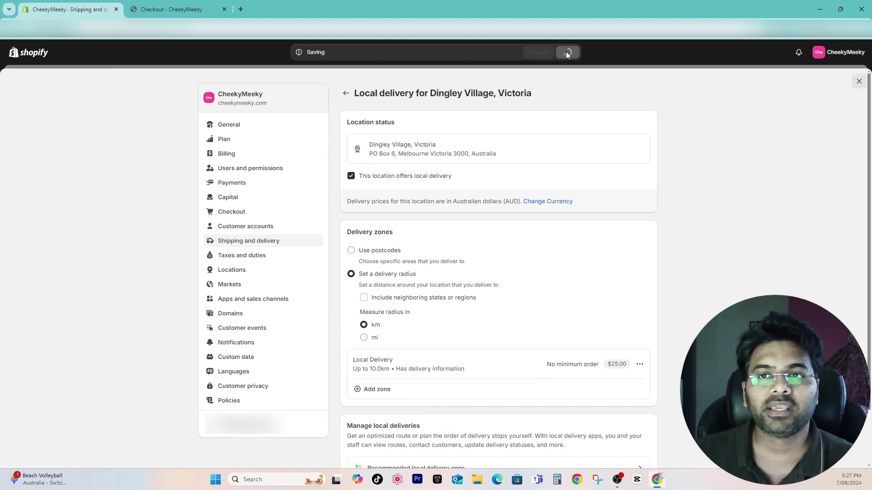
click(143, 11)
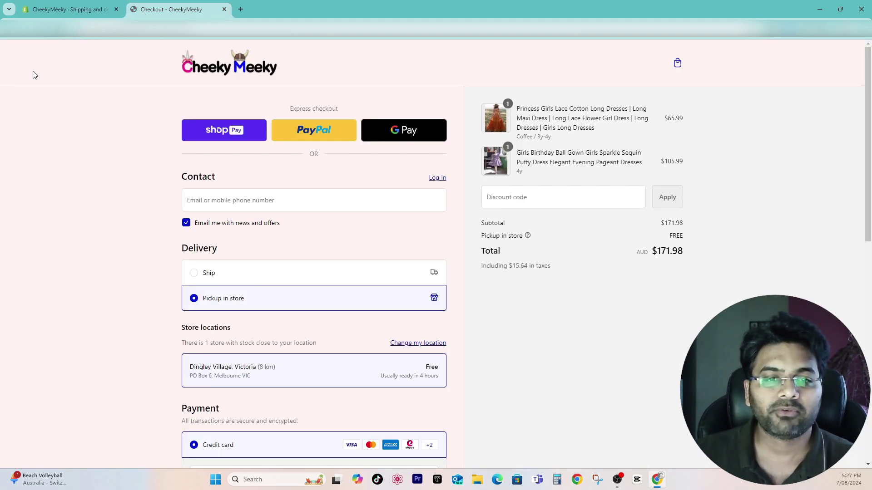
key(F5)
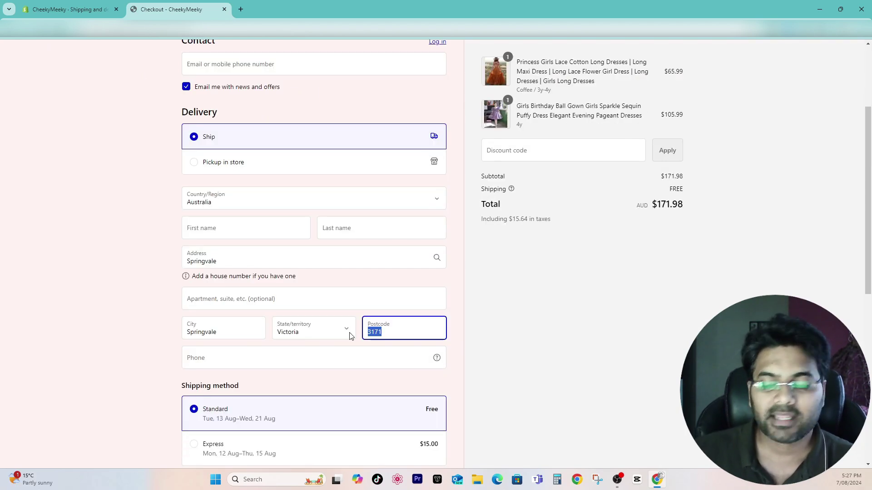
- Set the delivery postcode to 3000 and choose Local delivery at $15.00
text(3001)
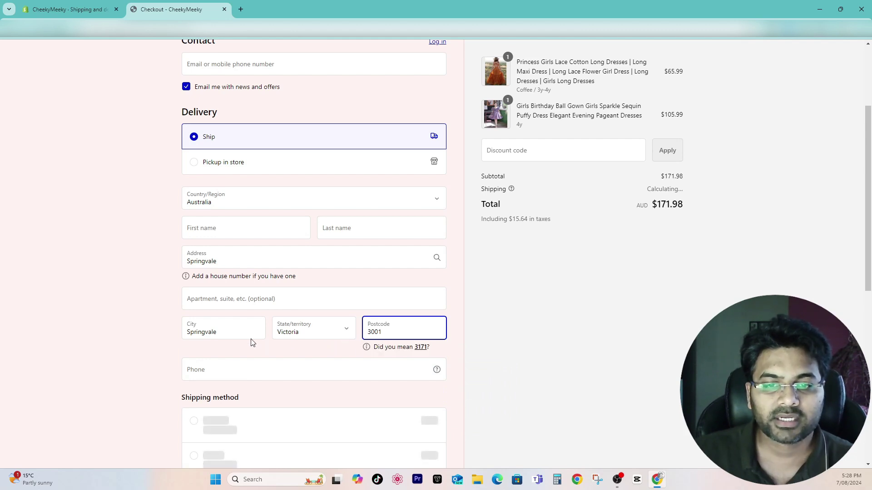
scroll(327, 363, down, 3)
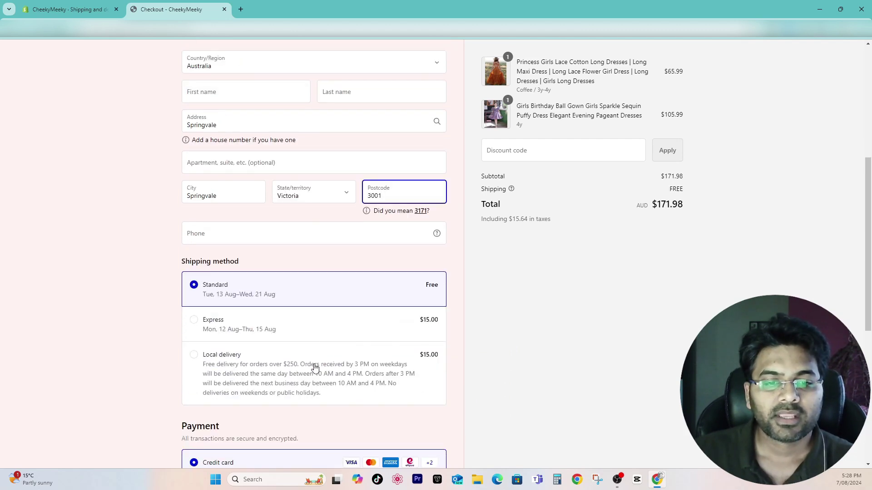
click(204, 360)
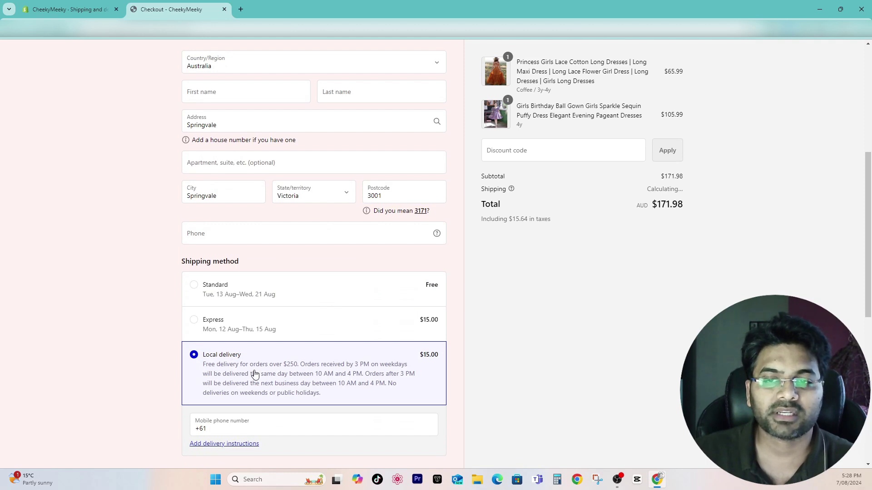
click(394, 198)
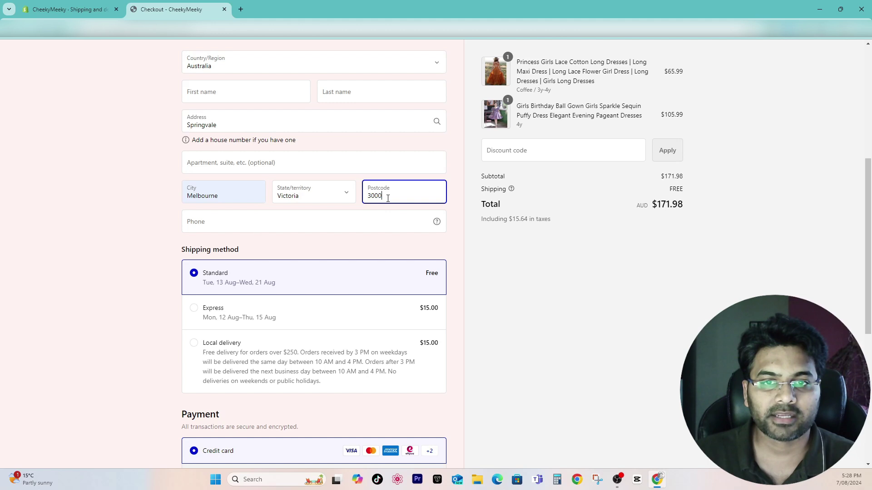
drag(385, 196, 381, 196)
click(381, 195)
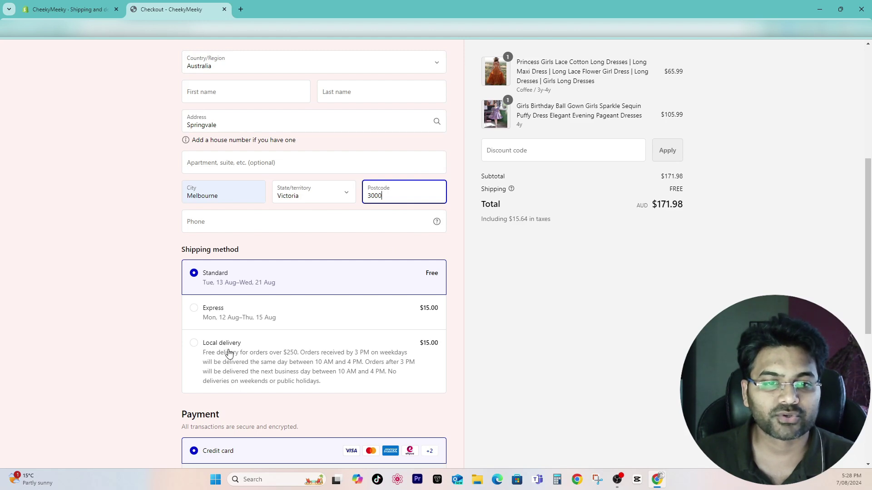
key(ctrl+shift+Tab)
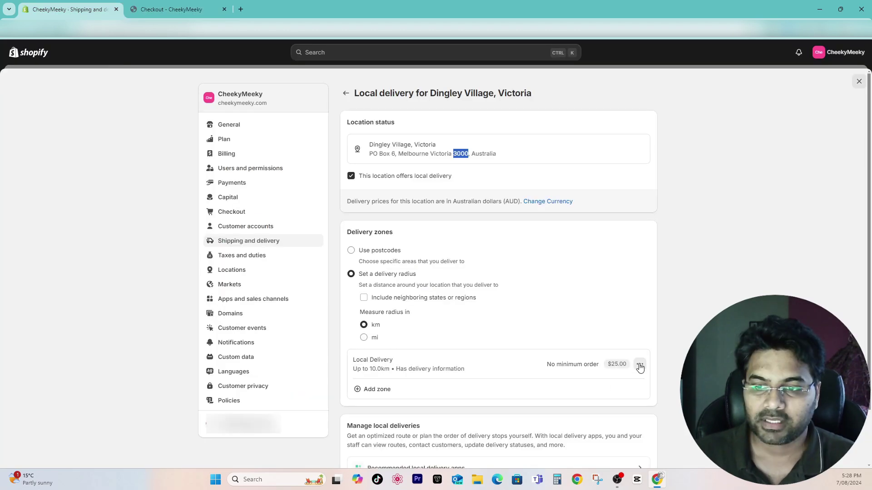
click(636, 384)
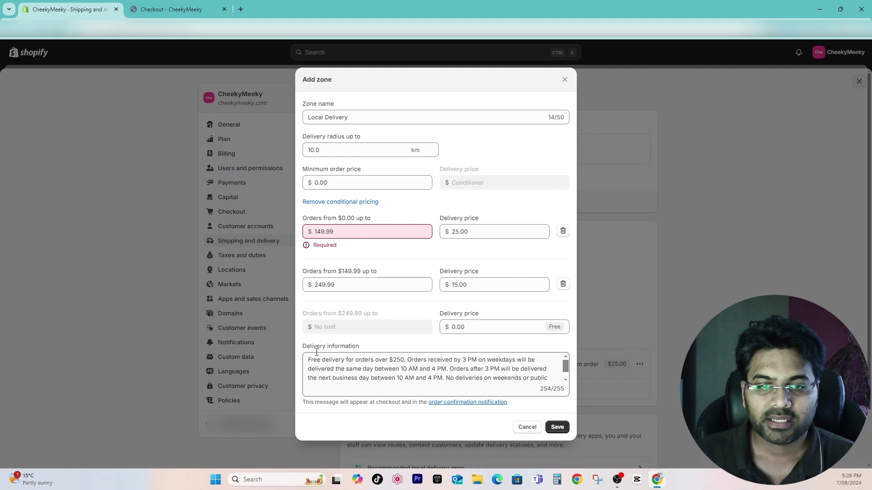
drag(303, 348, 387, 343)
click(401, 368)
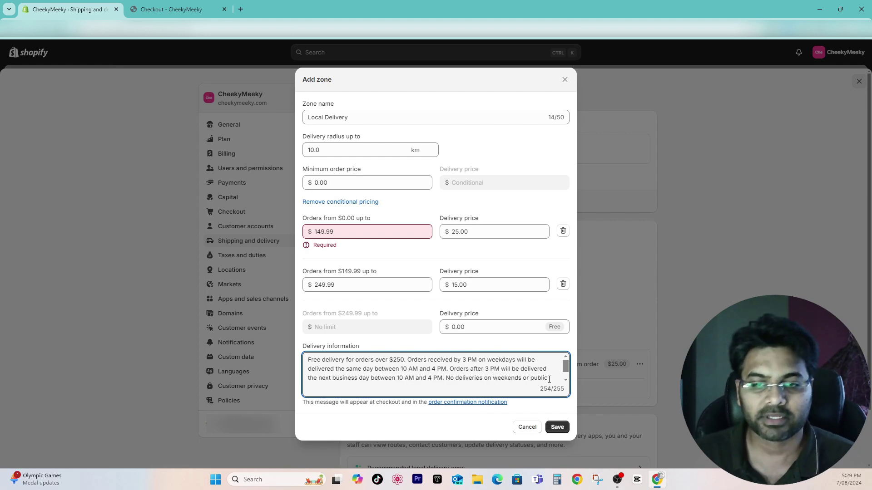
click(176, 10)
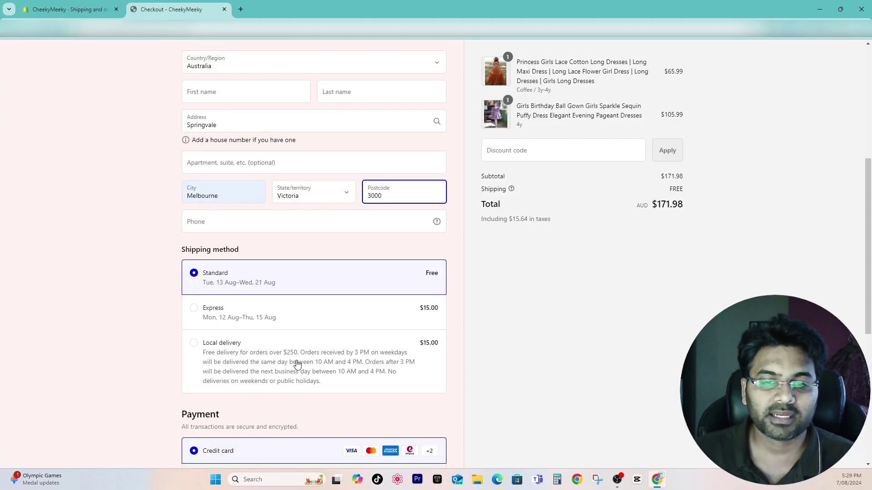
- Choose Local delivery ($15.00 shipping, $186.98 total) and open the delivery instructions field
click(215, 348)
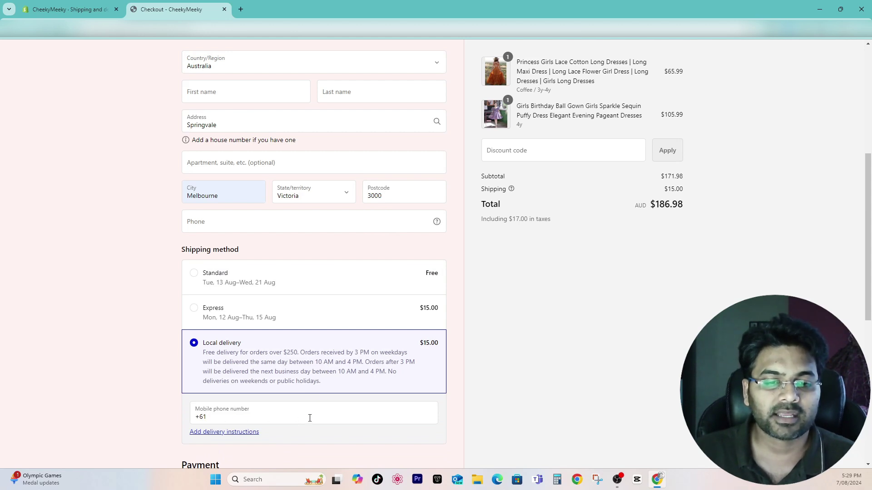
click(230, 434)
scroll(213, 408, down, 2)
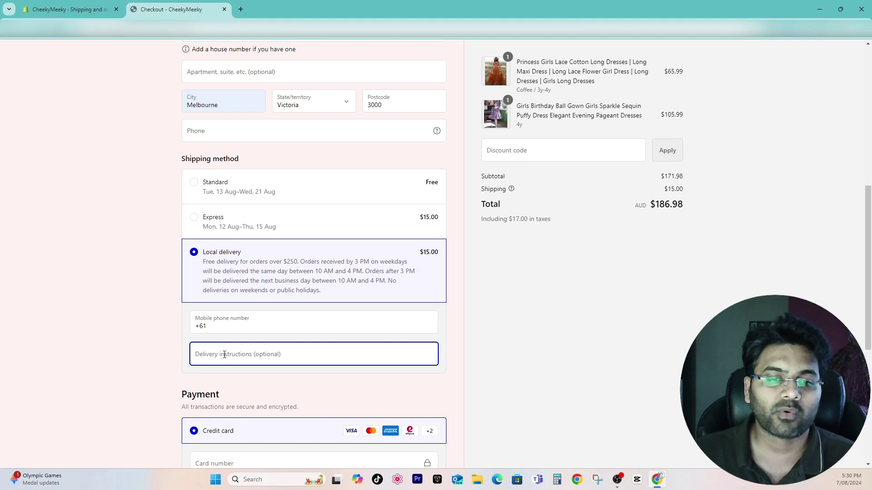
scroll(553, 152, up, 4)
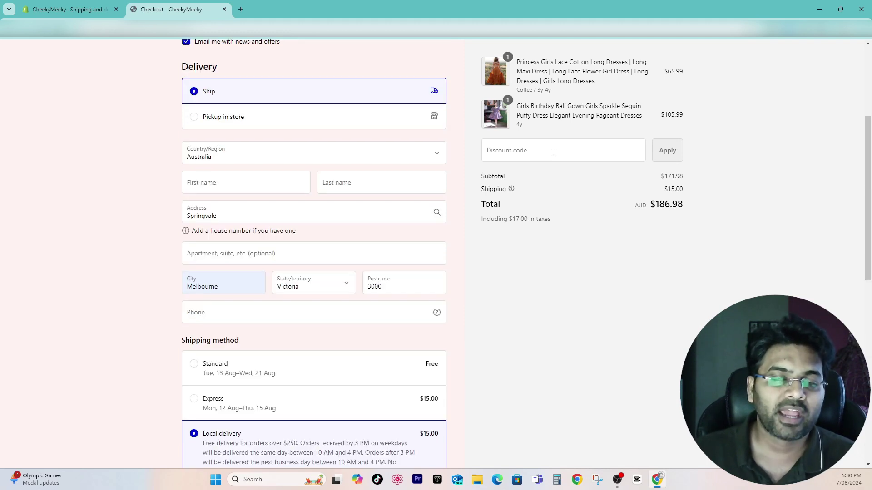